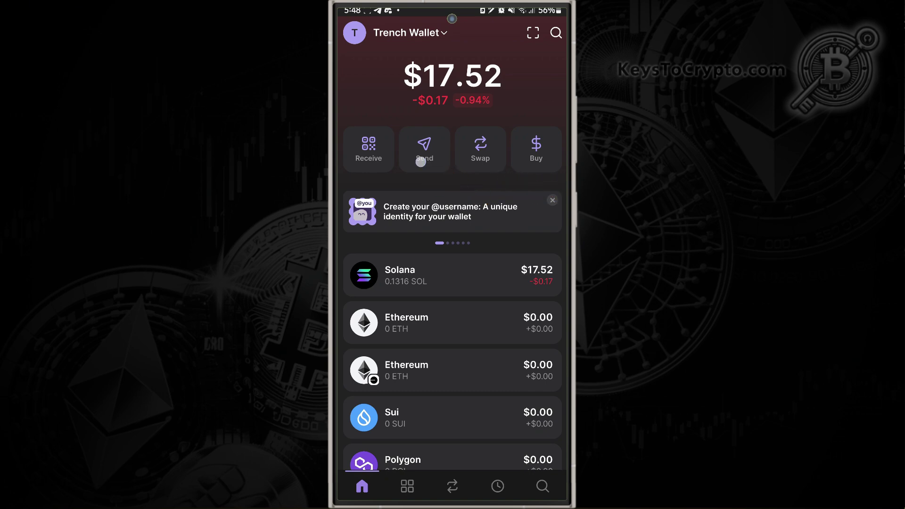
# - Start a Solana send in Phantom Wallet, reaching the recipient step
pyautogui.click(424, 149)
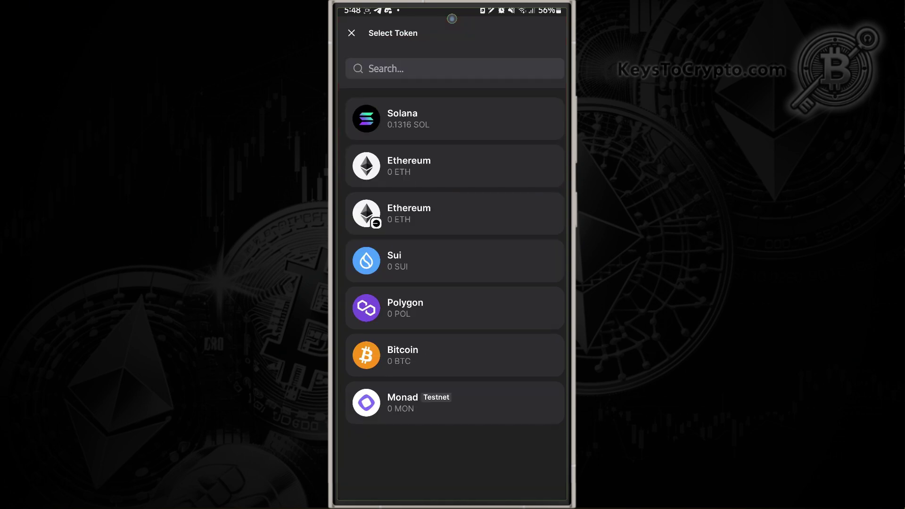
pyautogui.click(432, 124)
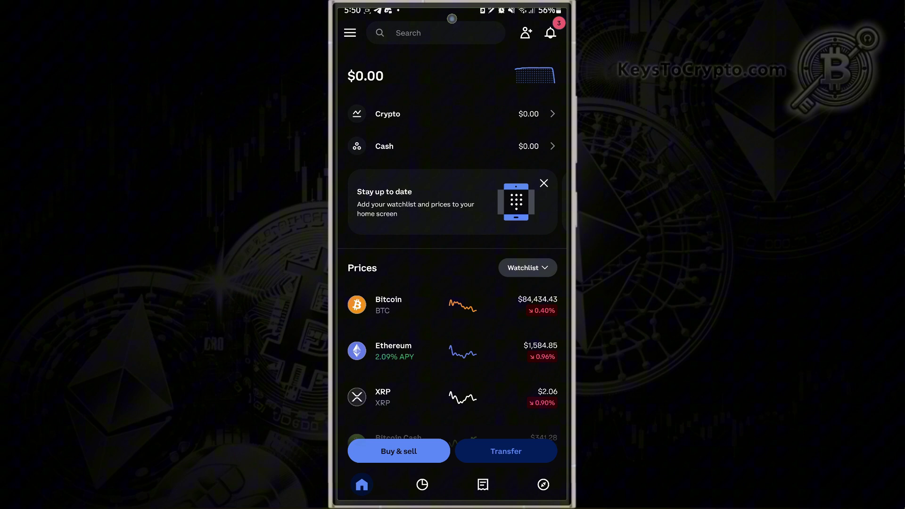
pyautogui.click(349, 32)
pyautogui.click(541, 205)
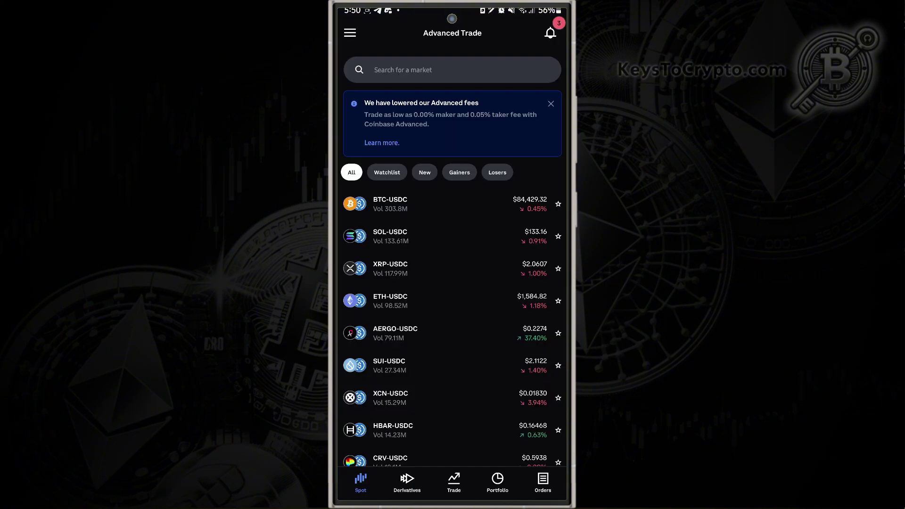
pyautogui.click(349, 33)
pyautogui.click(541, 206)
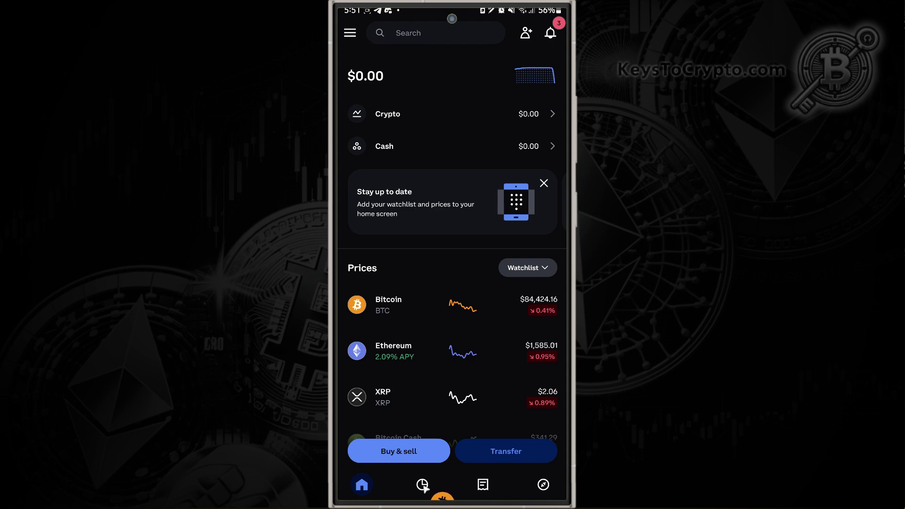
# - Open Solana's asset page ($133.17) in Coinbase from the Explore all crypto list
pyautogui.click(422, 486)
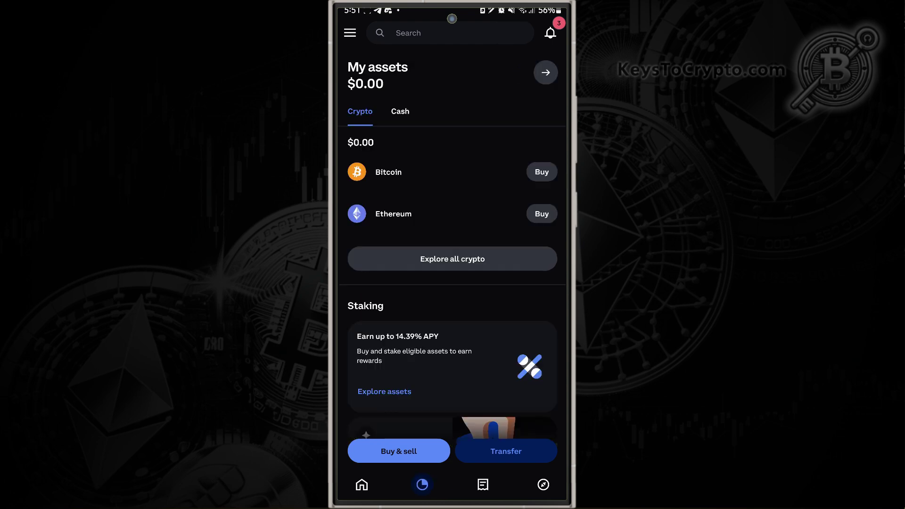
pyautogui.click(495, 261)
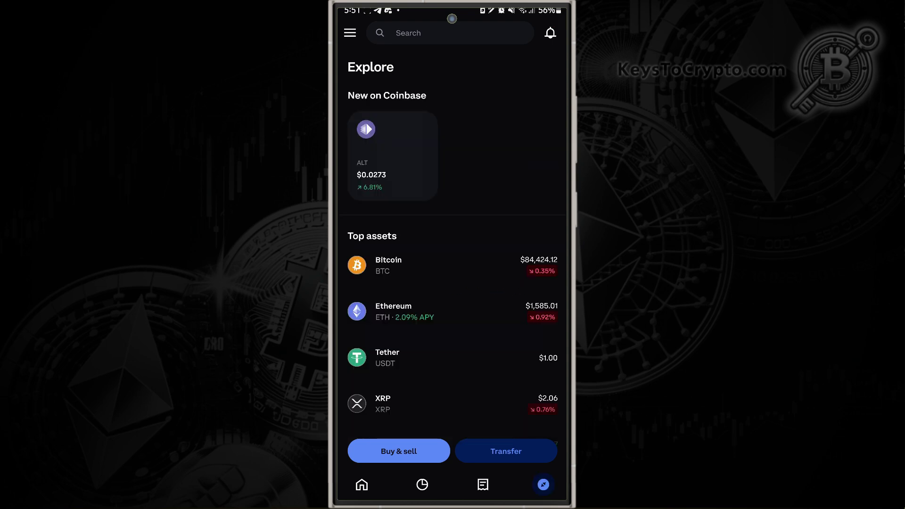
pyautogui.scroll(-5, 452, 283)
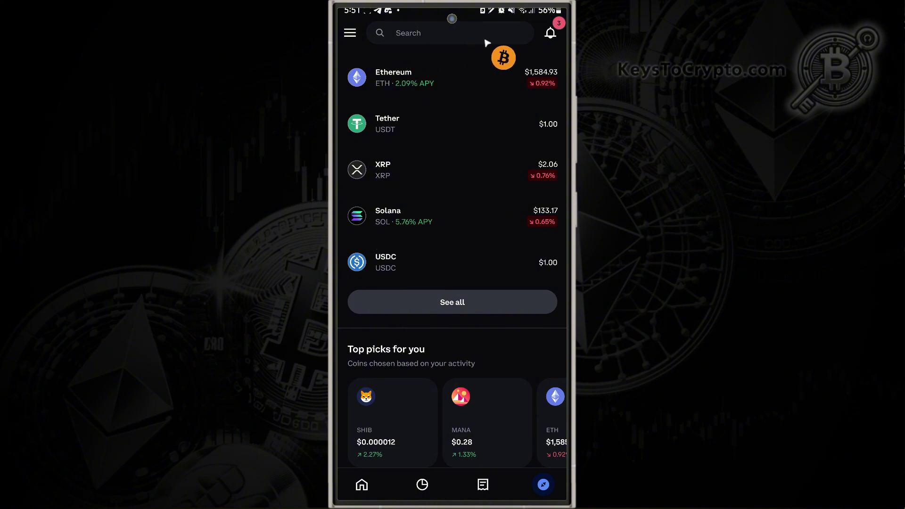
pyautogui.click(389, 219)
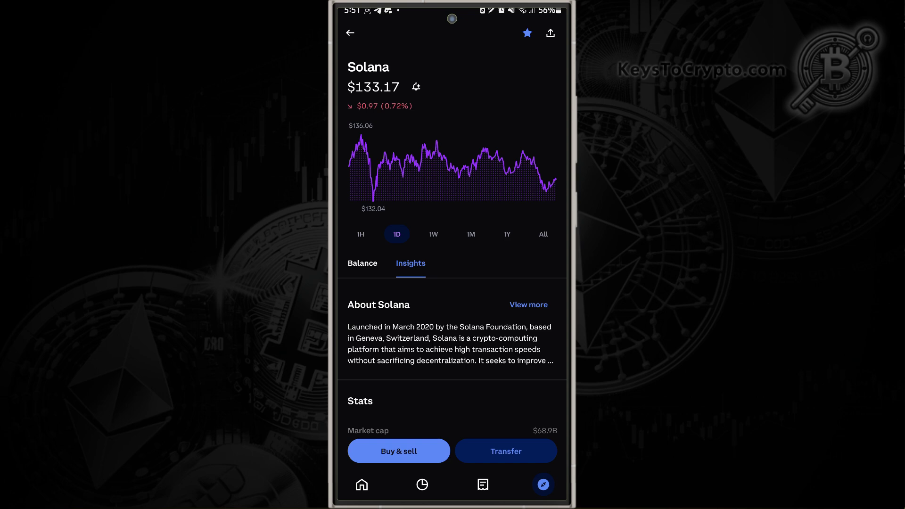
# - Copy Coinbase's Solana receive address to the clipboard via Transfer > Receive
pyautogui.click(531, 453)
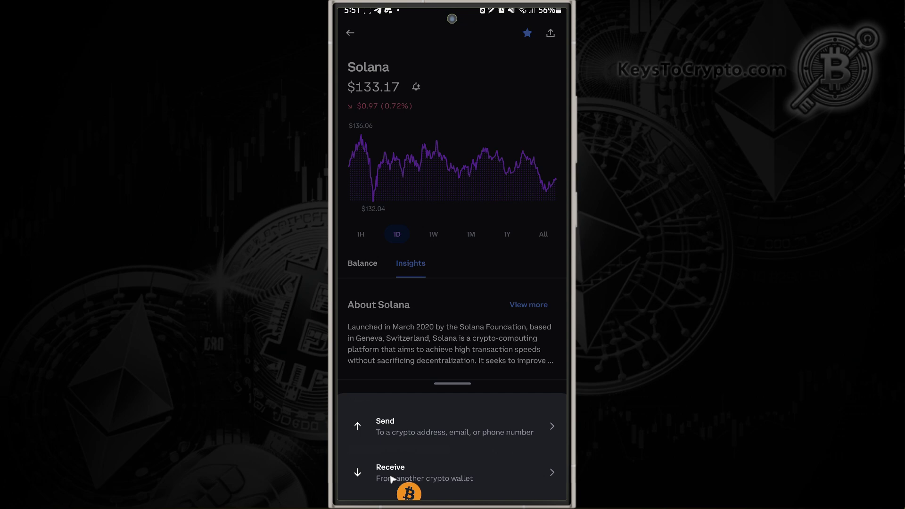
pyautogui.click(393, 478)
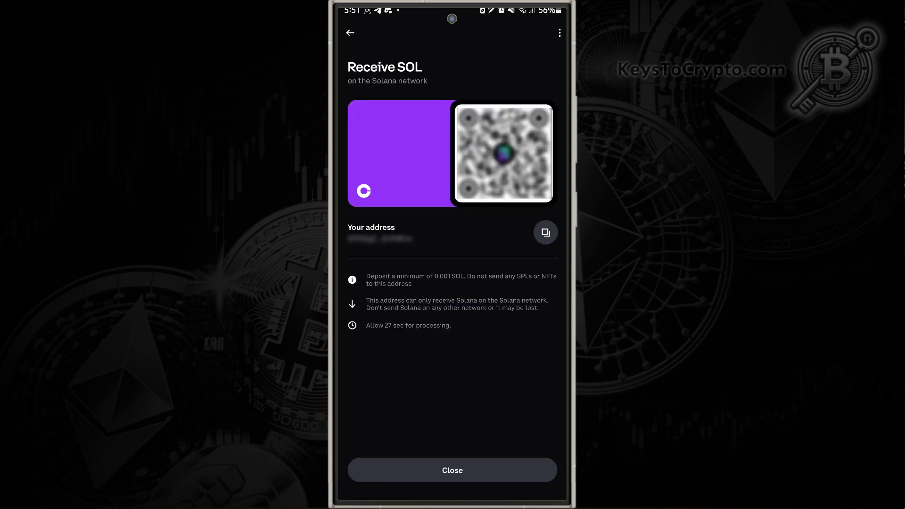
pyautogui.click(545, 233)
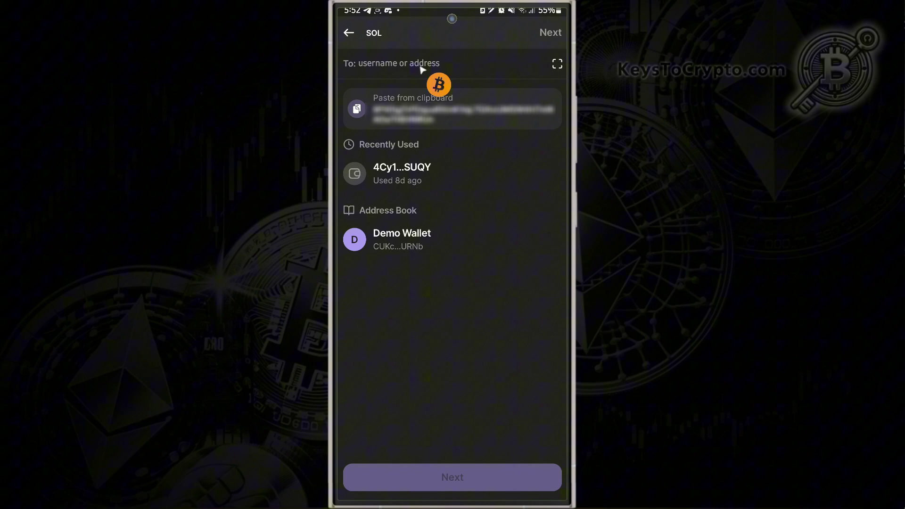
# - Paste the Coinbase address as recipient and send the Max balance, 0.13152 SOL, to summary
pyautogui.click(453, 110)
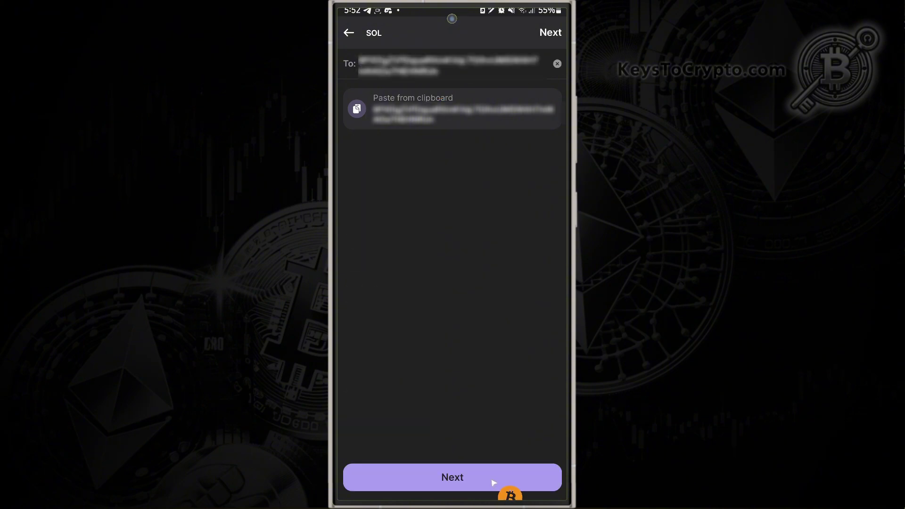
pyautogui.click(494, 482)
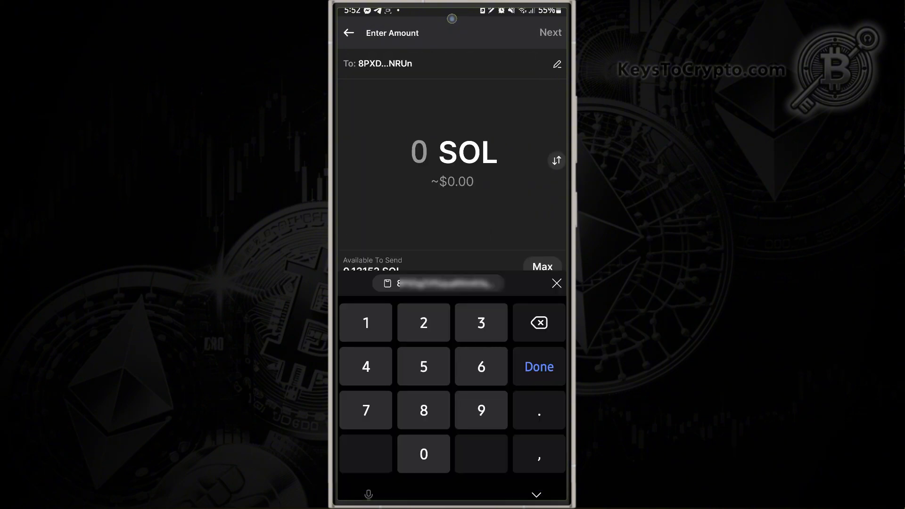
pyautogui.click(539, 411)
pyautogui.click(424, 454)
pyautogui.click(423, 323)
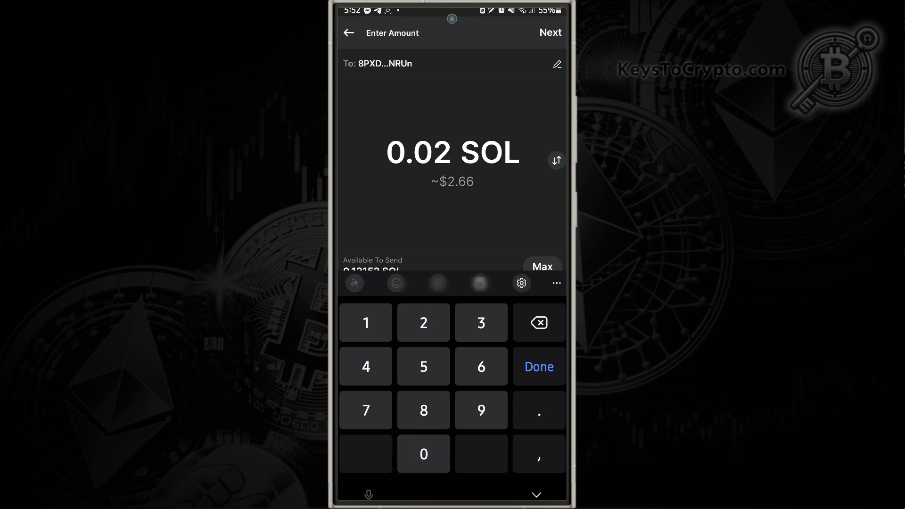
pyautogui.click(539, 366)
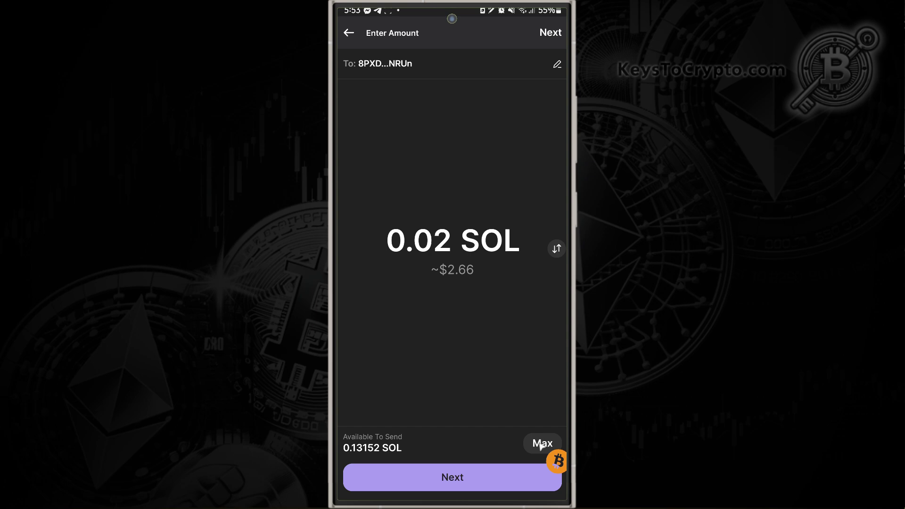
pyautogui.click(541, 443)
pyautogui.click(481, 477)
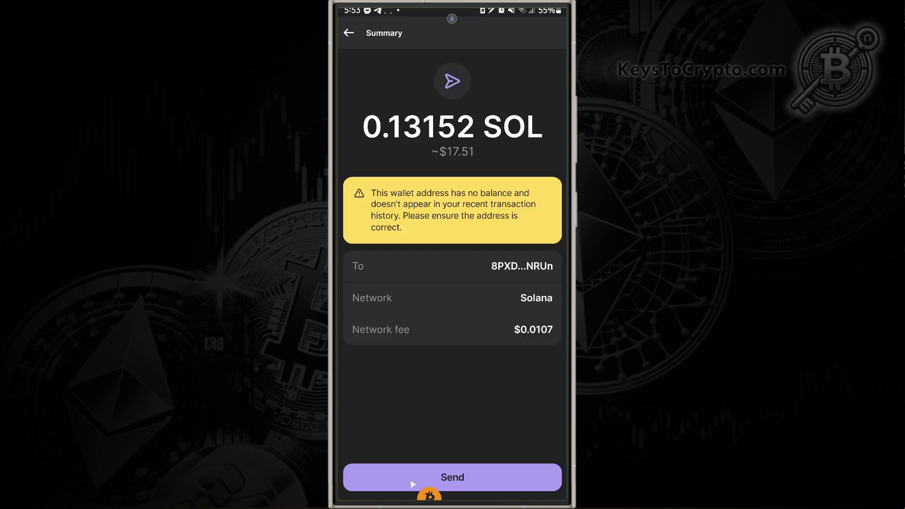
# - Send 0.131515367 SOL to the Coinbase address and dismiss the 'Sent!' confirmation
pyautogui.click(495, 477)
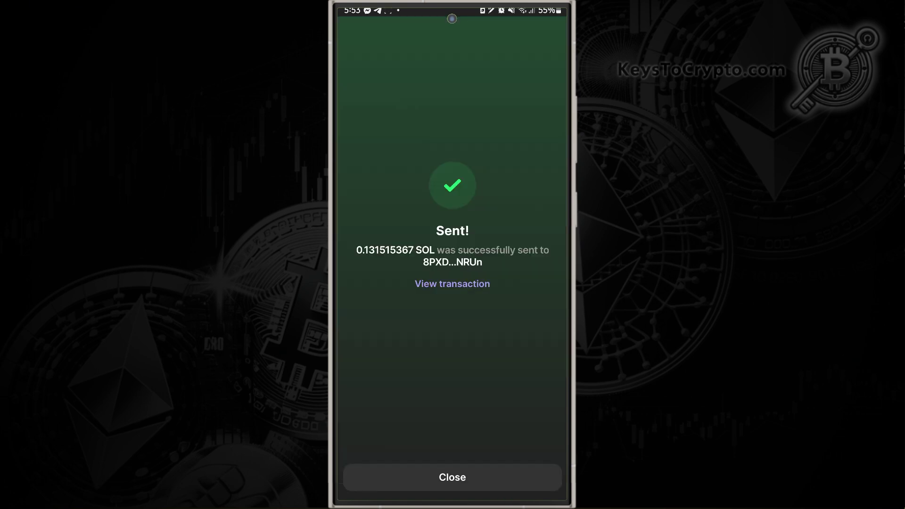
pyautogui.click(452, 477)
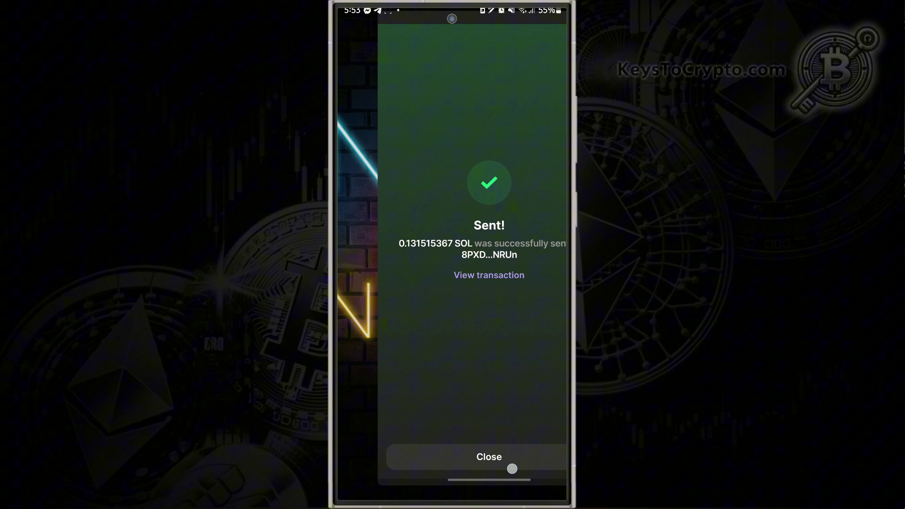